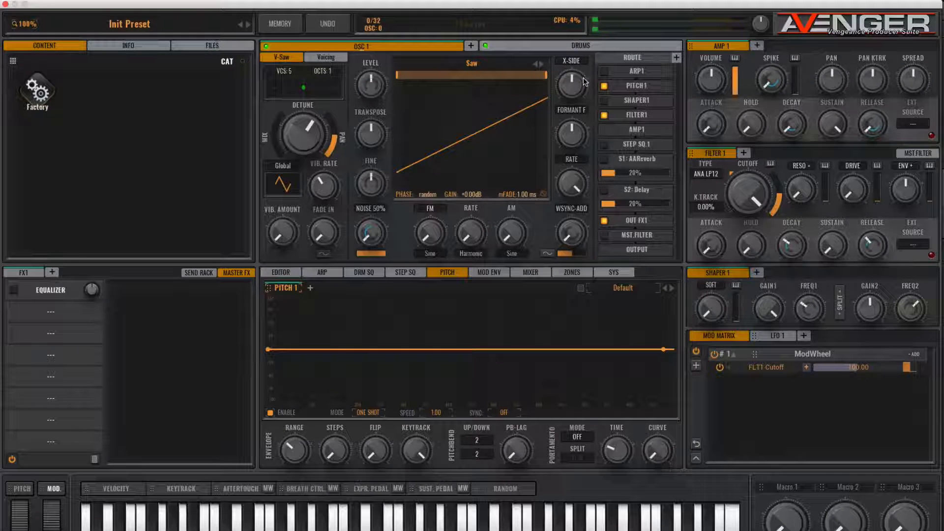
Load the Factory Synth JunSaw1 waveform into oscillator 1 in place of the Saw.
{"action": "left_click", "coordinate": [473, 64]}
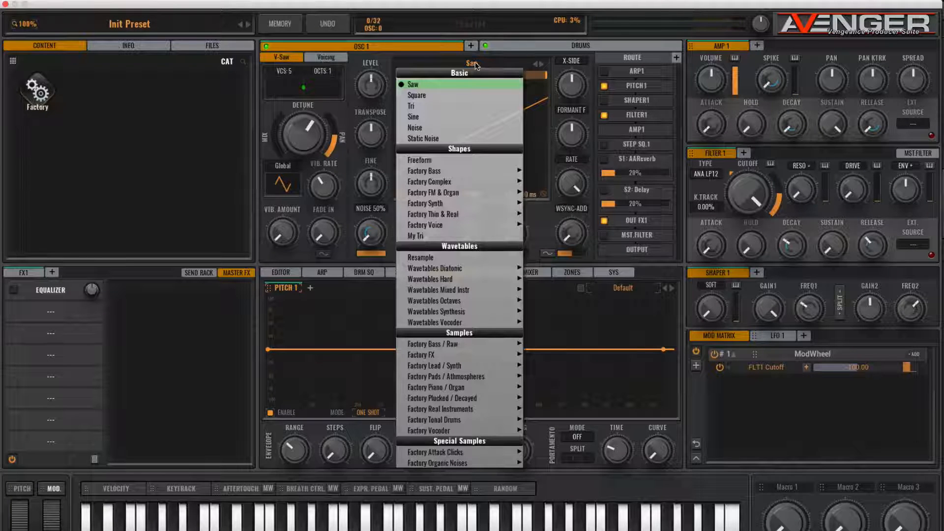
{"action": "mouse_move", "coordinate": [449, 173]}
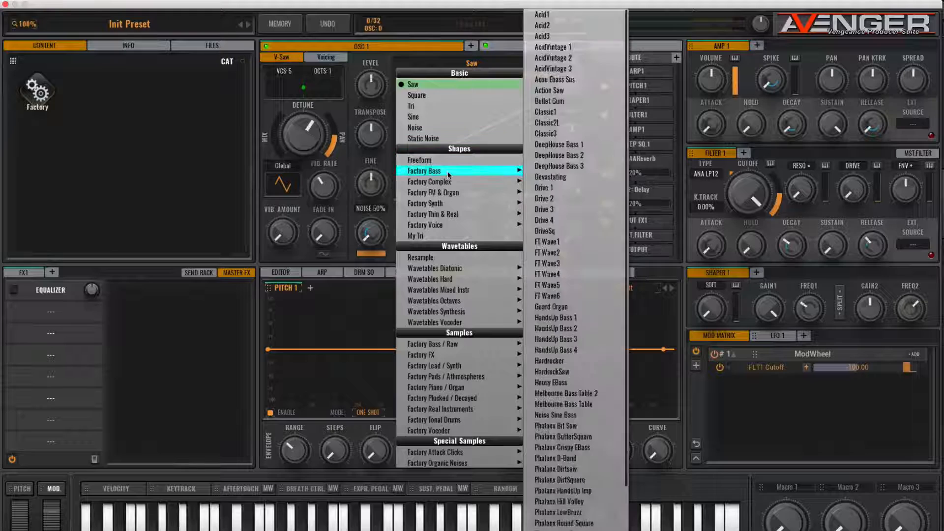
{"action": "mouse_move", "coordinate": [449, 203]}
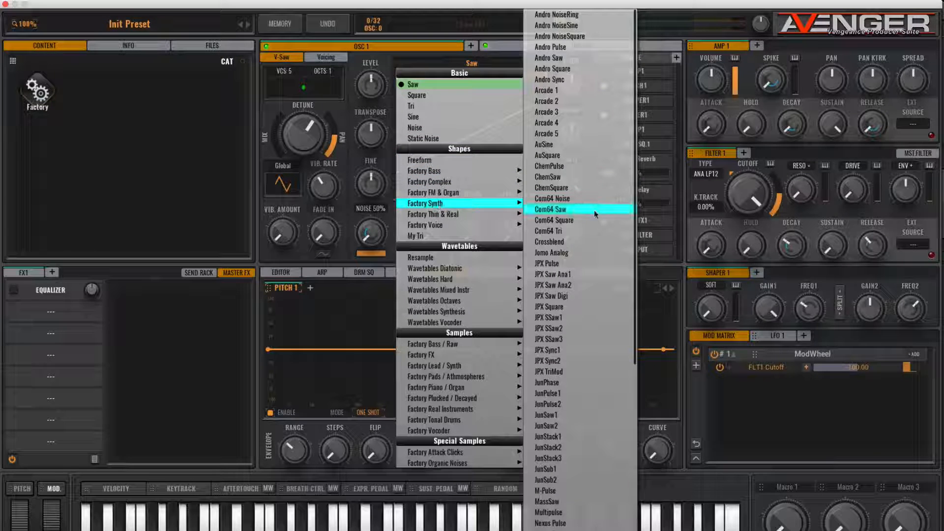
{"action": "scroll", "coordinate": [558, 389], "scroll_direction": "down", "scroll_amount": 1}
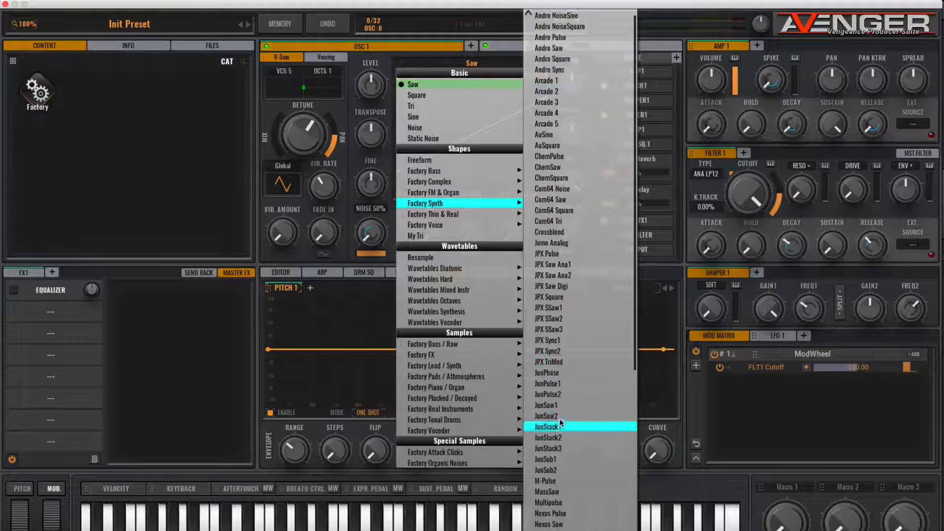
{"action": "left_click", "coordinate": [558, 405]}
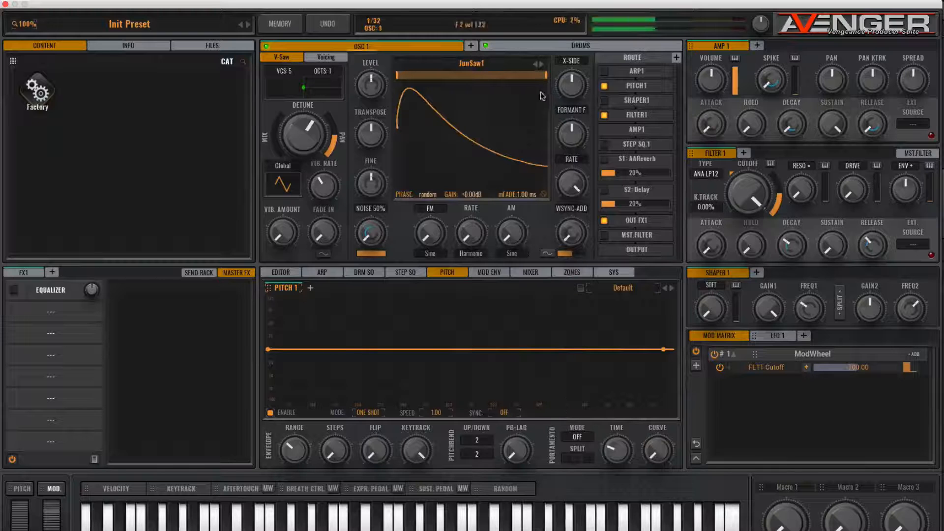
Step through the waveforms past JunSubT and JunStack2 to settle on JunStack3.
{"action": "left_click", "coordinate": [541, 64]}
{"action": "left_click", "coordinate": [542, 64]}
{"action": "left_click", "coordinate": [541, 64]}
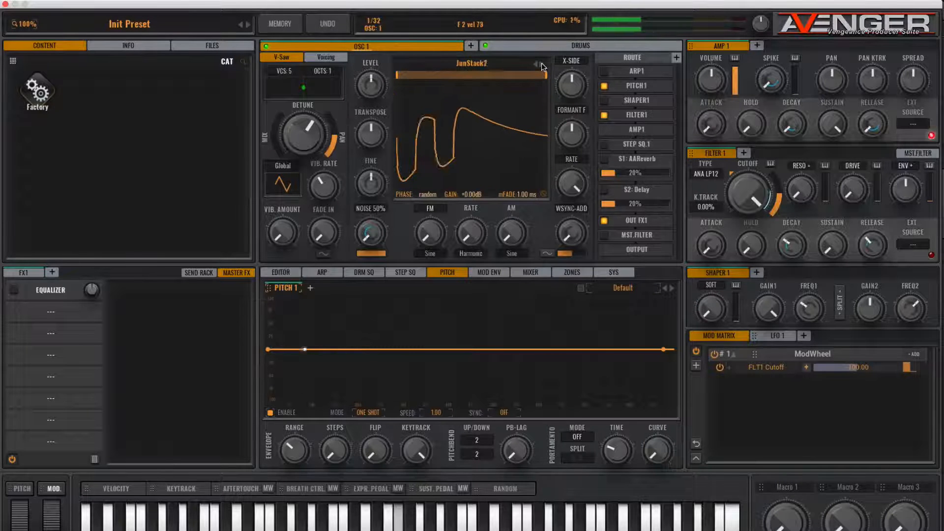
{"action": "left_click", "coordinate": [542, 63]}
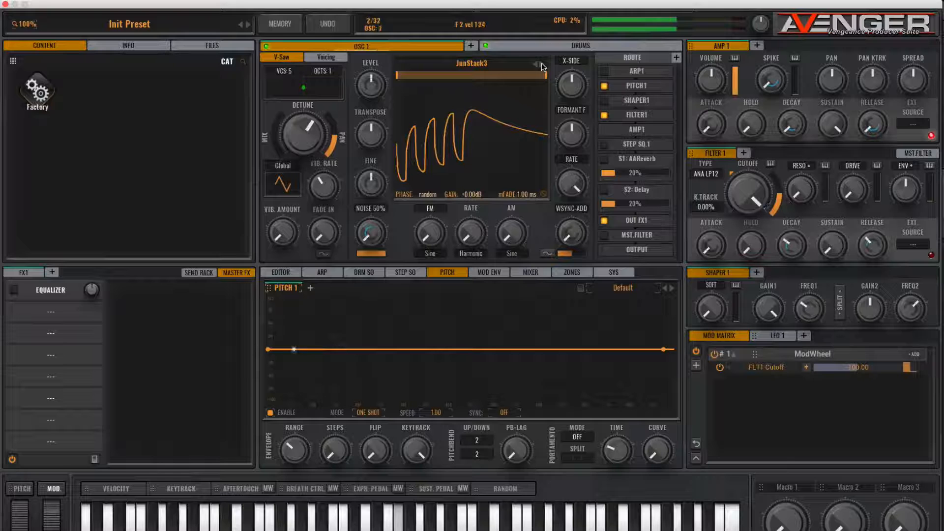
{"action": "left_click", "coordinate": [542, 64]}
{"action": "left_click", "coordinate": [542, 63]}
{"action": "left_click", "coordinate": [532, 63]}
{"action": "left_click", "coordinate": [533, 63]}
{"action": "left_click", "coordinate": [534, 65]}
{"action": "left_click", "coordinate": [535, 64]}
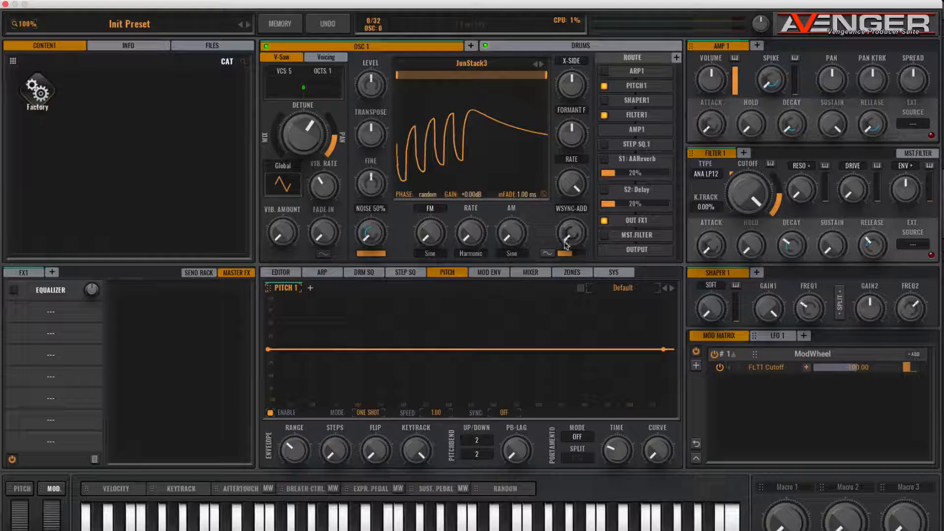
Nudge oscillator 1's WSYNC-ADD up slightly and raise the Detune MIX ring.
{"action": "mouse_move", "coordinate": [564, 240]}
{"action": "left_mouse_down"}
{"action": "mouse_move", "coordinate": [563, 220]}
{"action": "mouse_move", "coordinate": [568, 232]}
{"action": "left_mouse_up"}
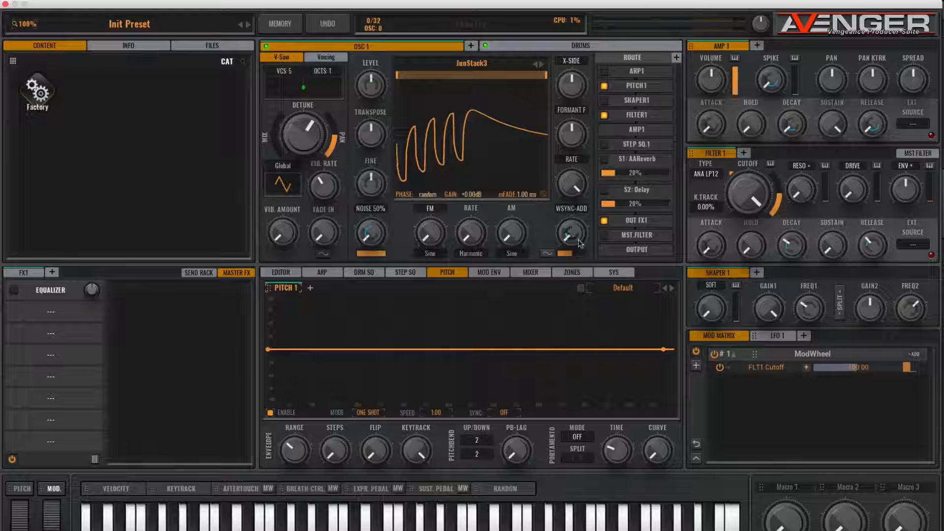
{"action": "left_click", "coordinate": [548, 254]}
{"action": "left_click", "coordinate": [549, 254]}
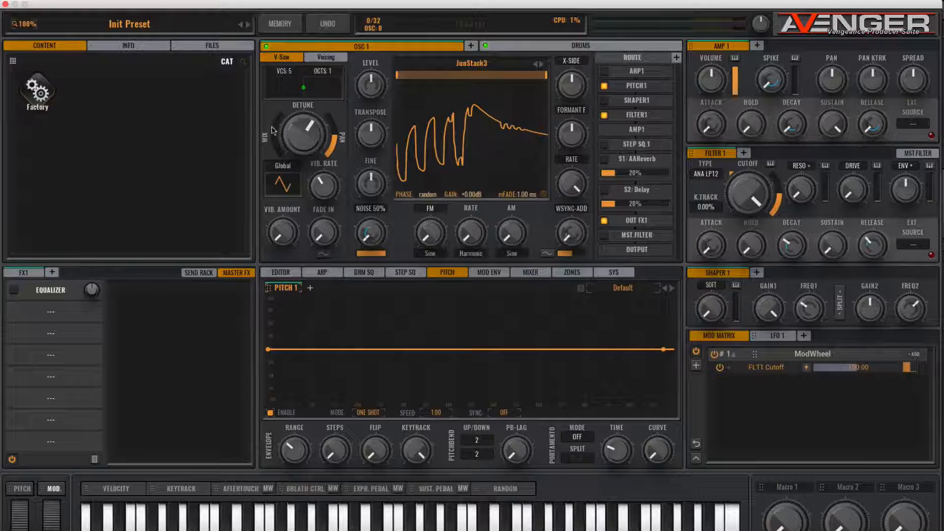
{"action": "left_click_drag", "start_coordinate": [283, 152], "coordinate": [278, 119]}
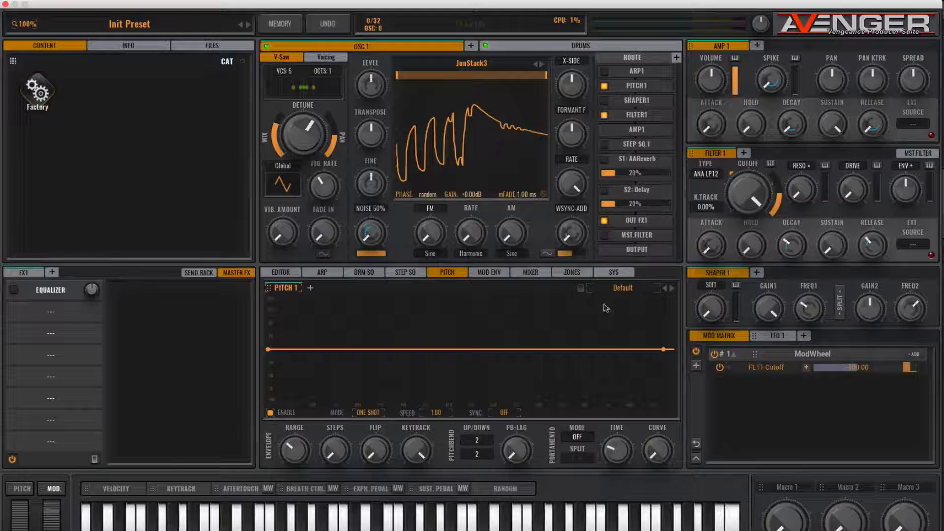
Load the '19 - Short Attack Click' pitch envelope, toggling PITCH1 off and on to compare.
{"action": "left_click", "coordinate": [624, 288]}
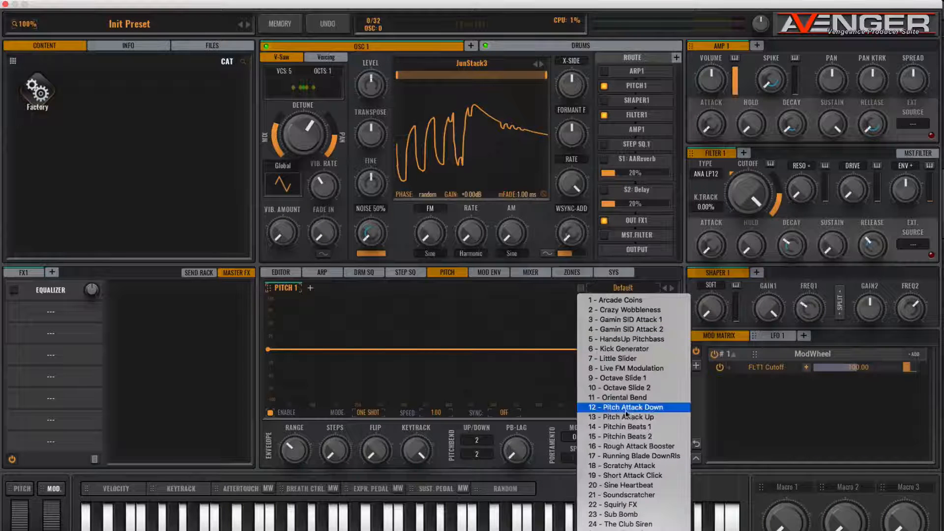
{"action": "left_click", "coordinate": [623, 475]}
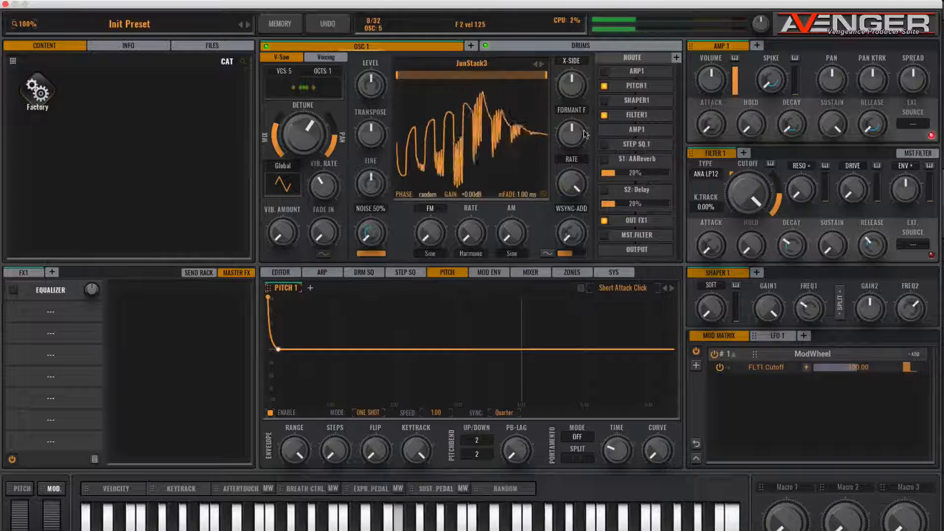
{"action": "left_click", "coordinate": [604, 87]}
{"action": "left_click", "coordinate": [605, 87]}
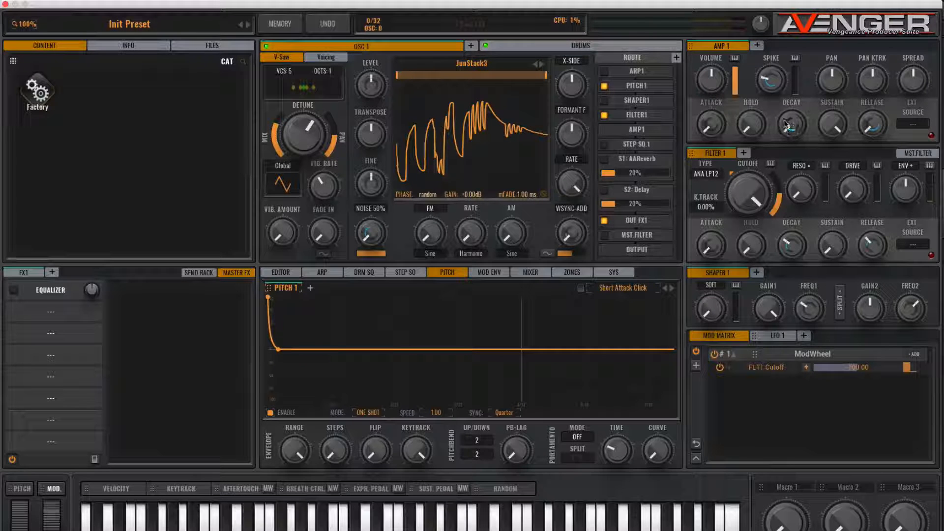
Set AMP 1 sustain to zero and decay to about 1486 ms.
{"action": "left_click_drag", "start_coordinate": [834, 126], "coordinate": [839, 248]}
{"action": "mouse_move", "coordinate": [790, 125]}
{"action": "left_mouse_down"}
{"action": "mouse_move", "coordinate": [779, 105]}
{"action": "mouse_move", "coordinate": [788, 125]}
{"action": "left_mouse_up"}
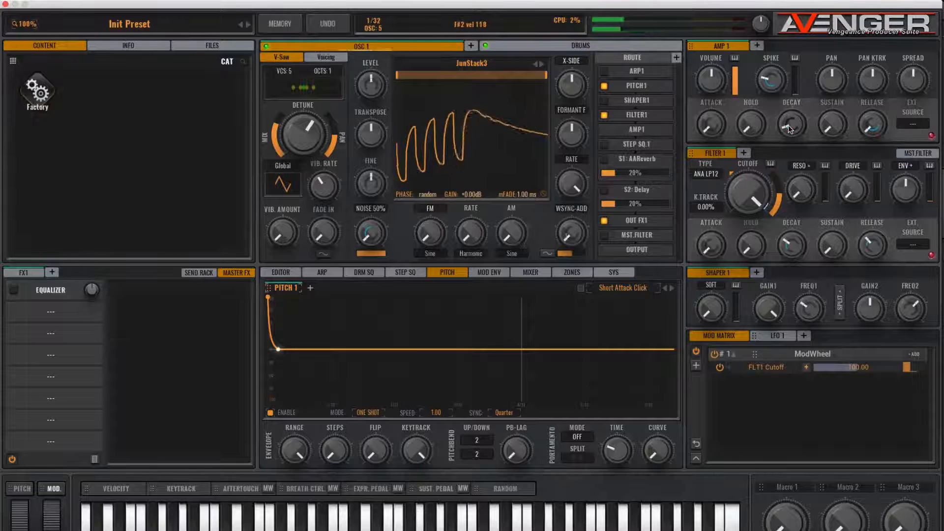
{"action": "left_click_drag", "start_coordinate": [788, 129], "coordinate": [789, 129]}
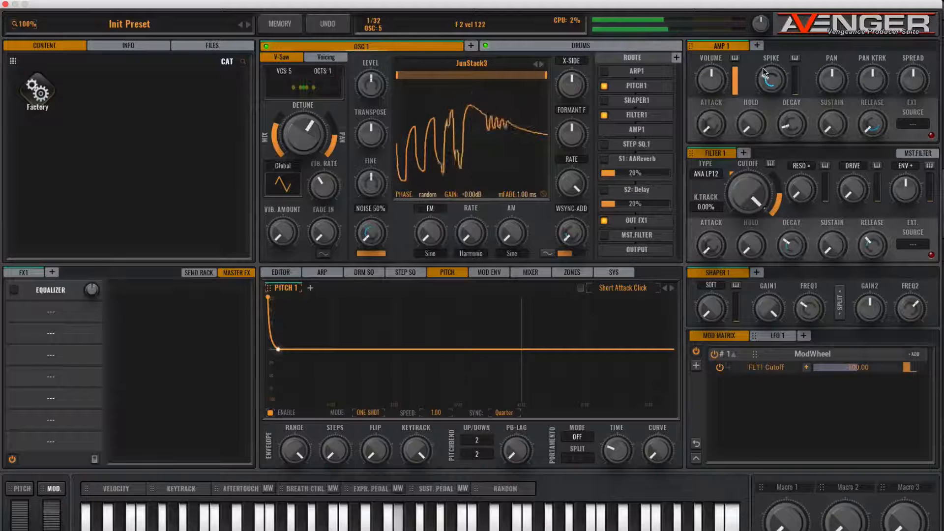
{"action": "mouse_move", "coordinate": [790, 124]}
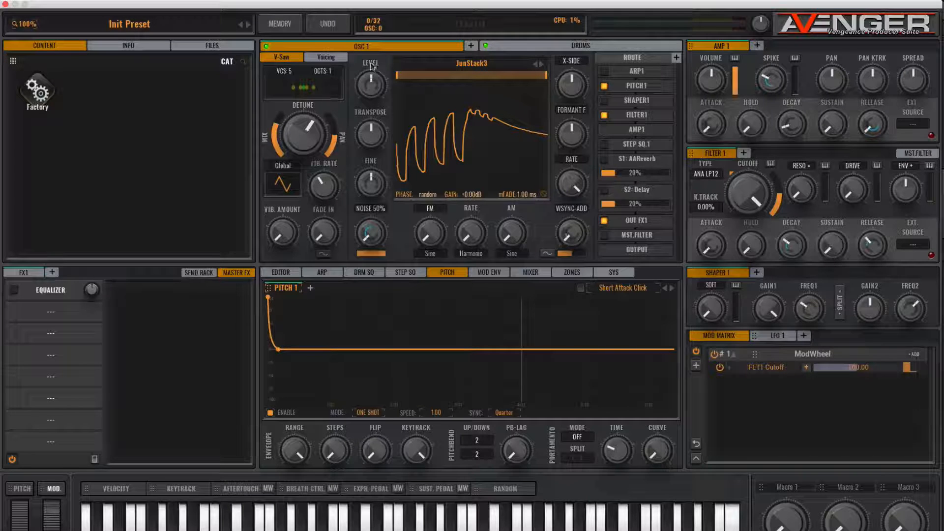
Enable the first chorder voice with coarse tuning 7, then try Shaper SOFT and reset it.
{"action": "left_click", "coordinate": [320, 56]}
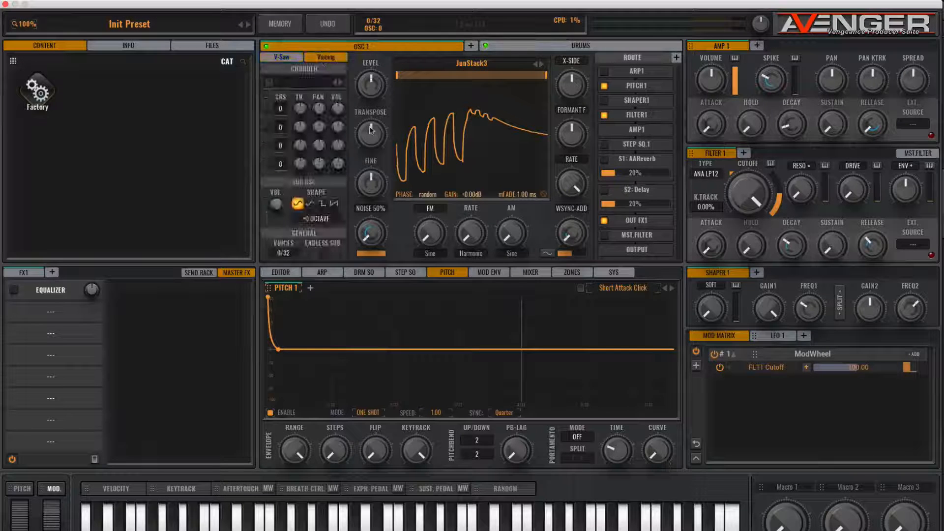
{"action": "left_click", "coordinate": [265, 110]}
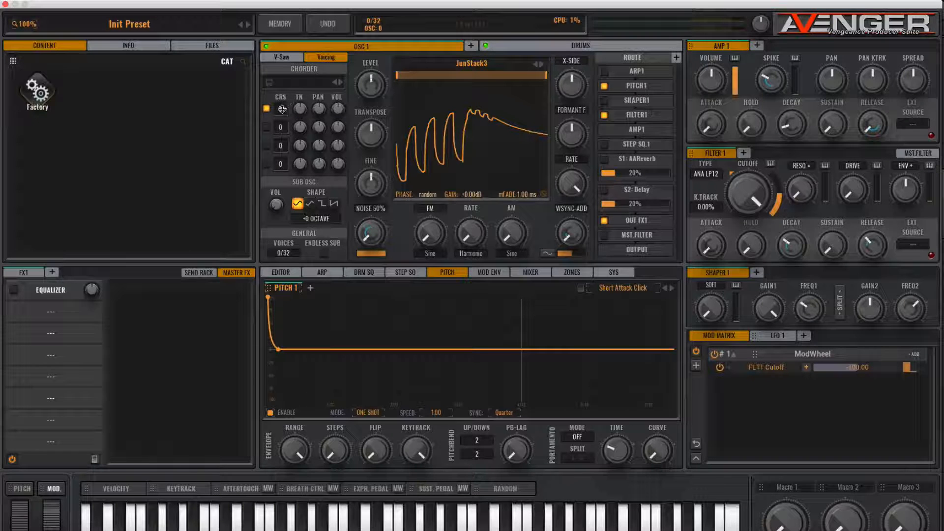
{"action": "left_click_drag", "start_coordinate": [283, 110], "coordinate": [280, 98]}
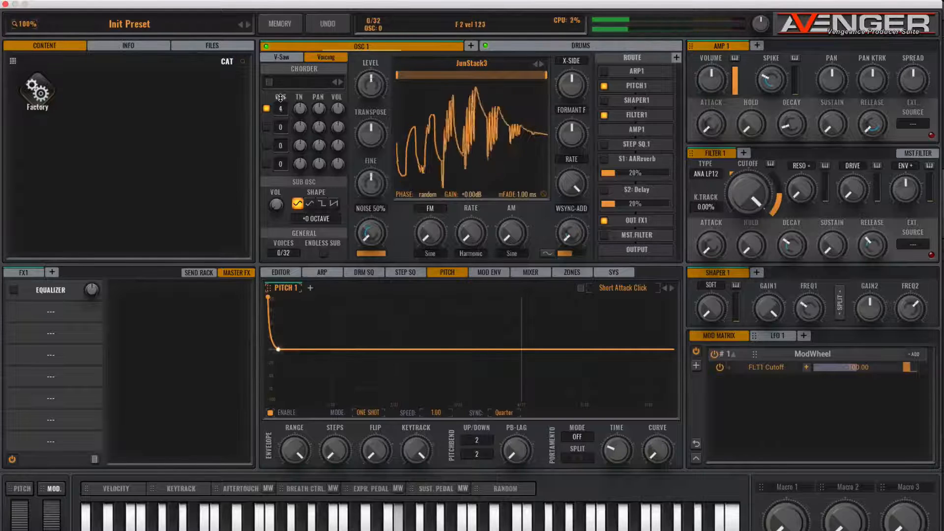
{"action": "left_click_drag", "start_coordinate": [280, 97], "coordinate": [282, 94]}
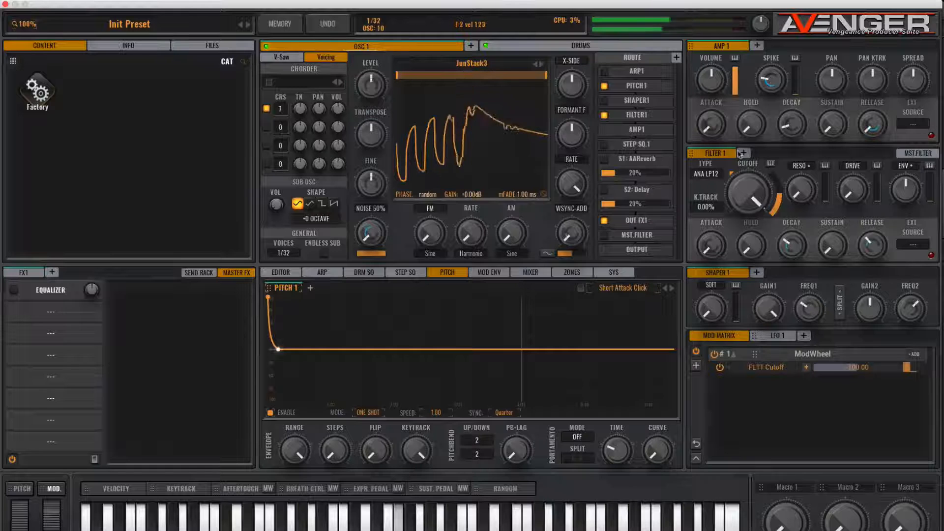
{"action": "left_click_drag", "start_coordinate": [711, 310], "coordinate": [699, 219]}
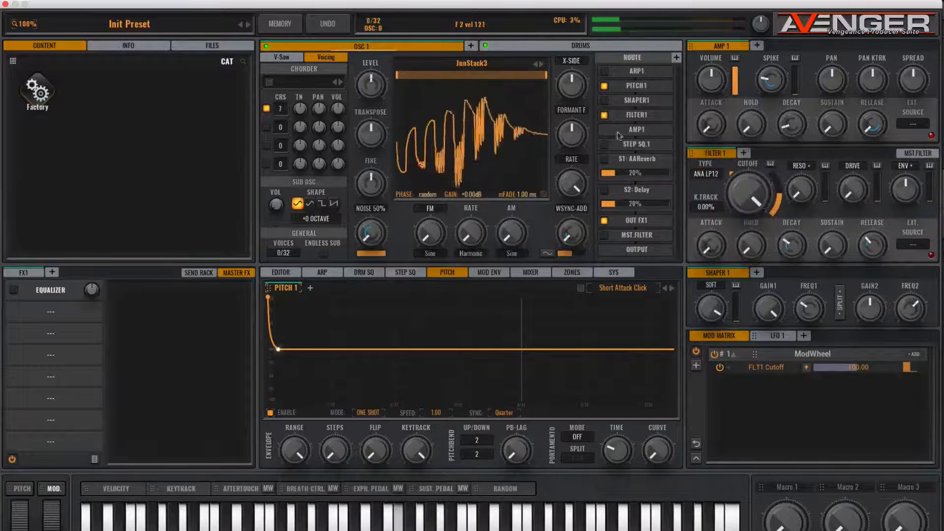
{"action": "left_click_drag", "start_coordinate": [711, 310], "coordinate": [756, 460]}
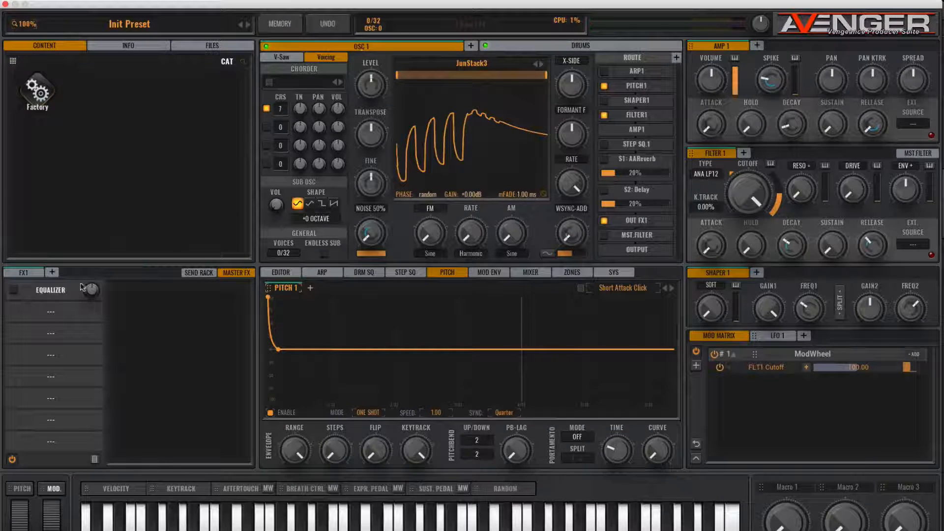
Swap send 1's AA-Reverb for AA Vintage Flanger at ~93% send with feedback about 40.
{"action": "left_click", "coordinate": [199, 275]}
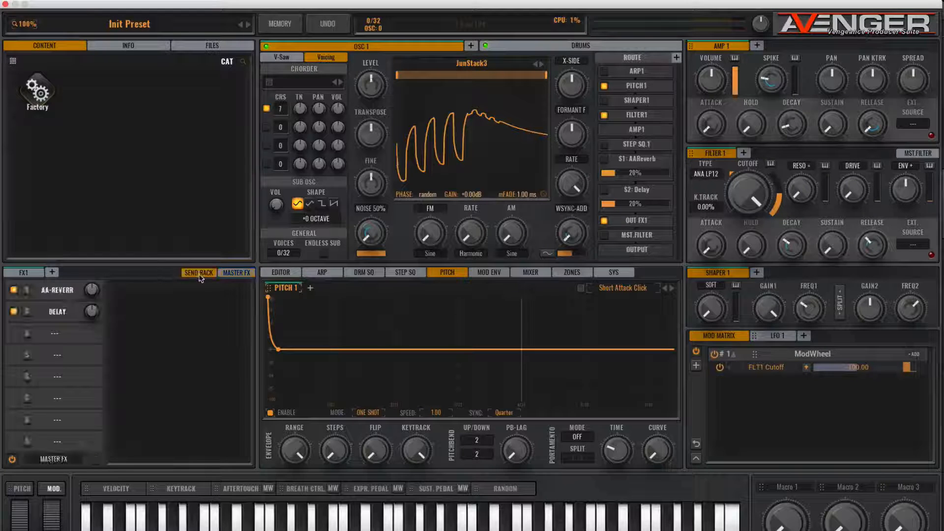
{"action": "left_click", "coordinate": [56, 290]}
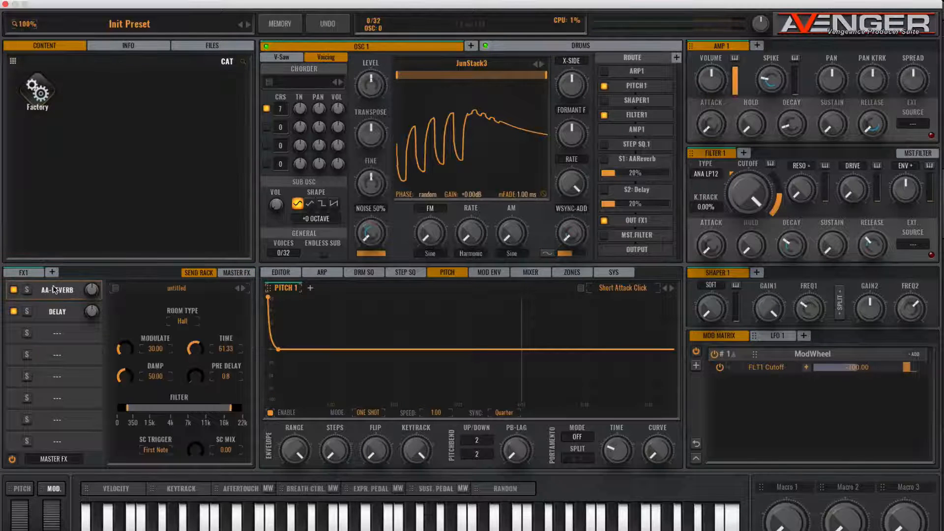
{"action": "left_click", "coordinate": [55, 290]}
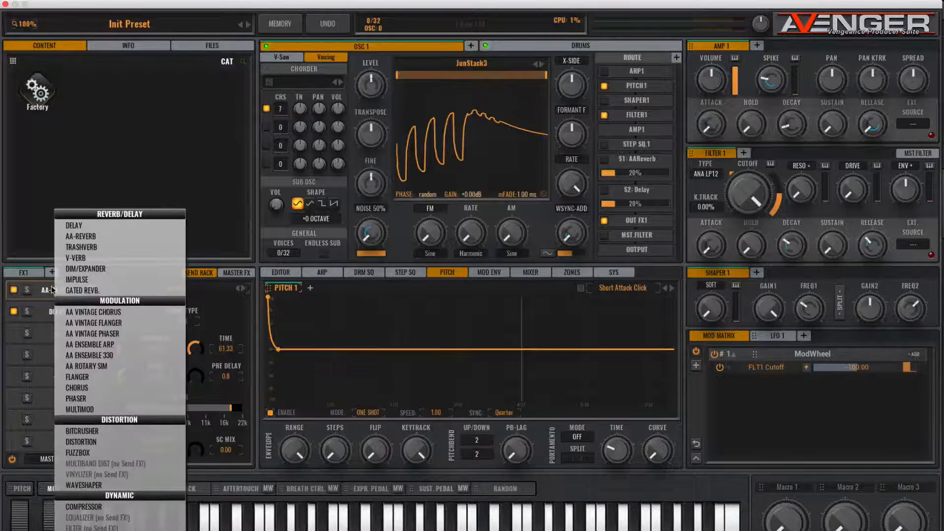
{"action": "left_click", "coordinate": [89, 323]}
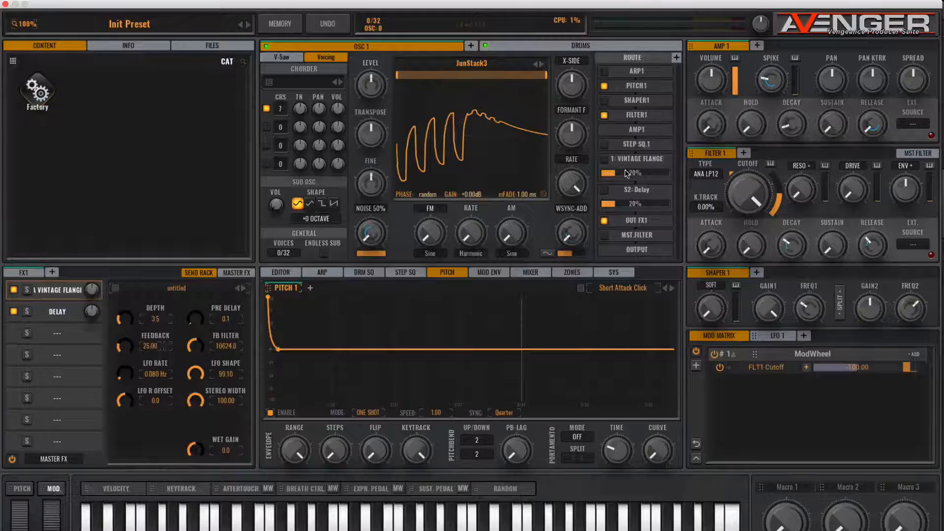
{"action": "left_click_drag", "start_coordinate": [613, 172], "coordinate": [651, 175]}
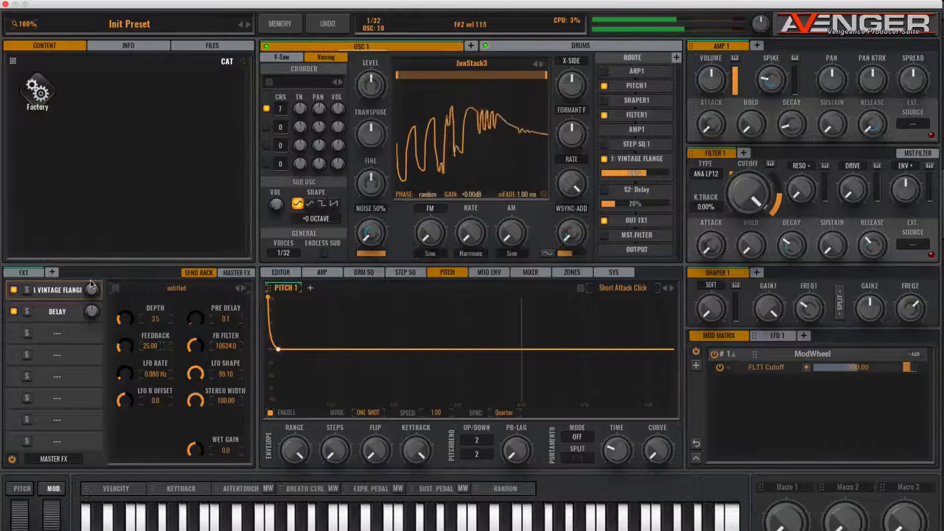
{"action": "mouse_move", "coordinate": [123, 342]}
{"action": "left_mouse_down"}
{"action": "mouse_move", "coordinate": [120, 307]}
{"action": "mouse_move", "coordinate": [119, 329]}
{"action": "left_mouse_up"}
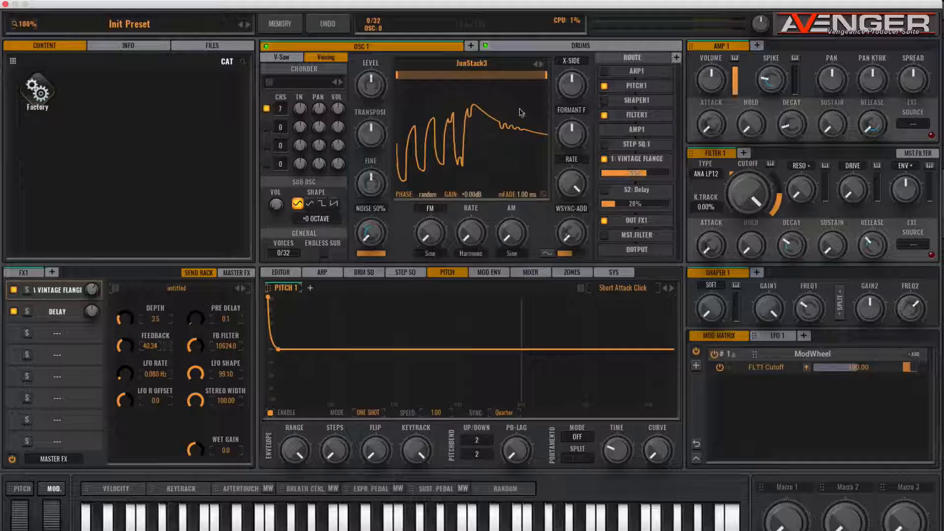
Enable OSC 2 with Metal Overtones, transpose nudged up and sample start moved later.
{"action": "left_click", "coordinate": [471, 46]}
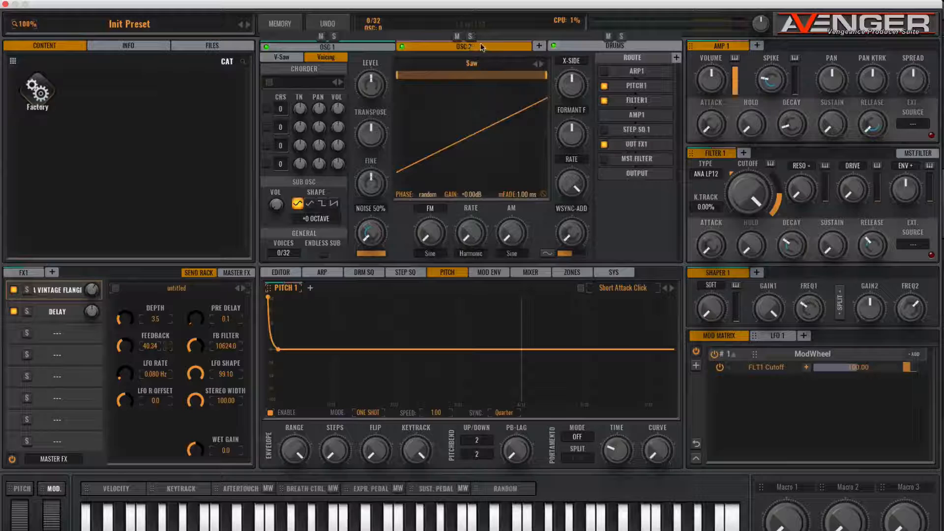
{"action": "left_click", "coordinate": [470, 65]}
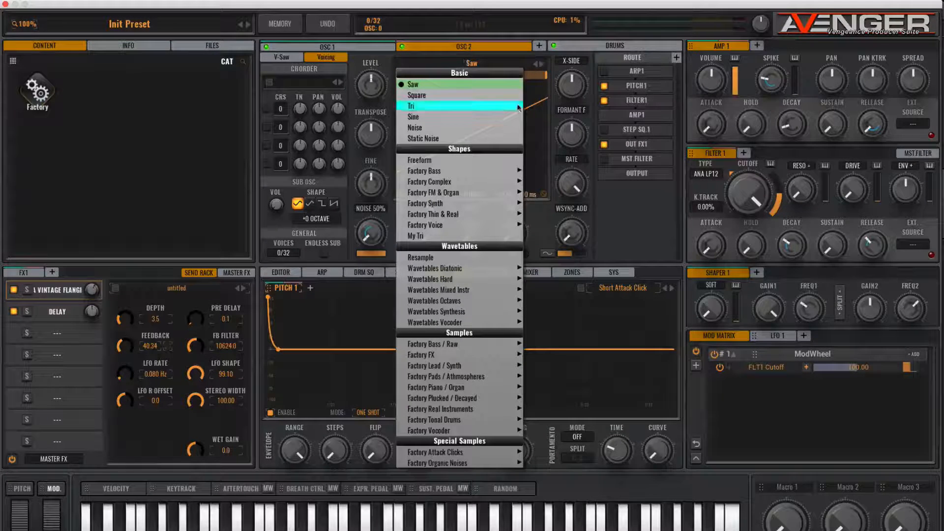
{"action": "mouse_move", "coordinate": [456, 387]}
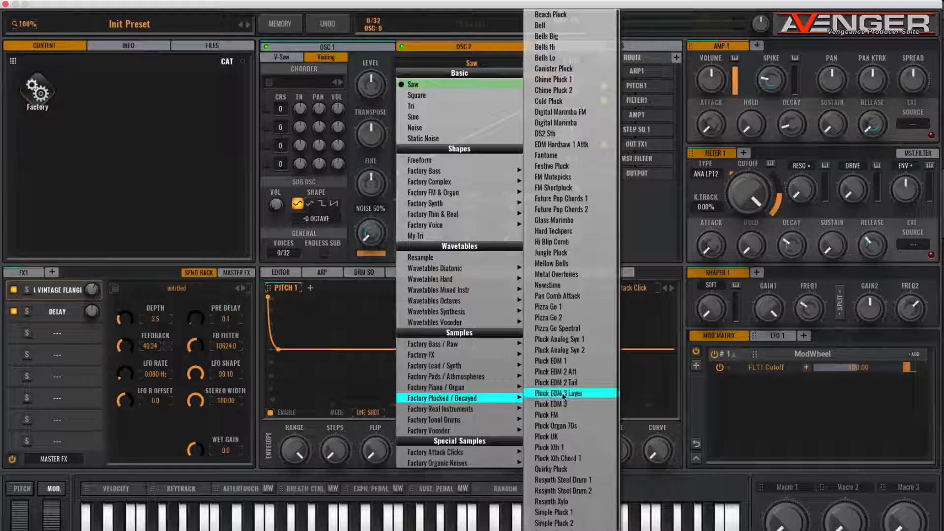
{"action": "left_click", "coordinate": [553, 276]}
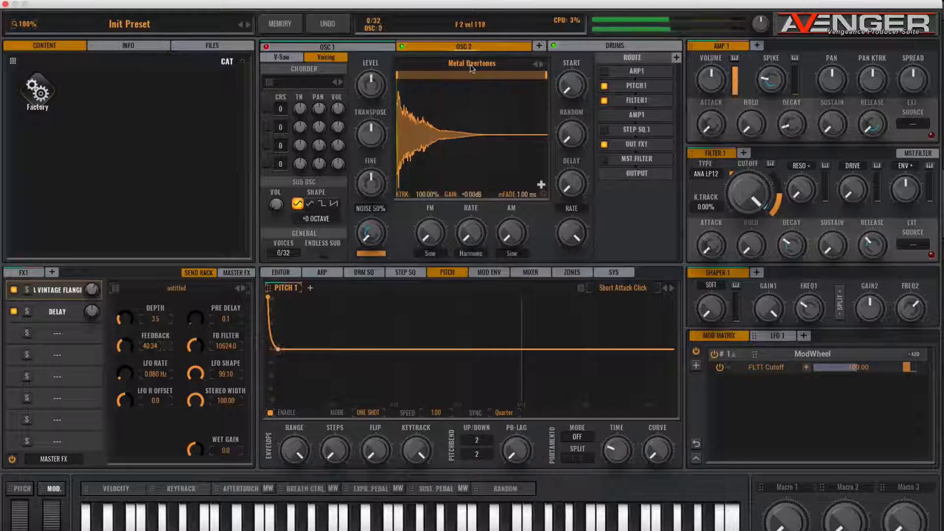
{"action": "left_click_drag", "start_coordinate": [372, 138], "coordinate": [372, 114]}
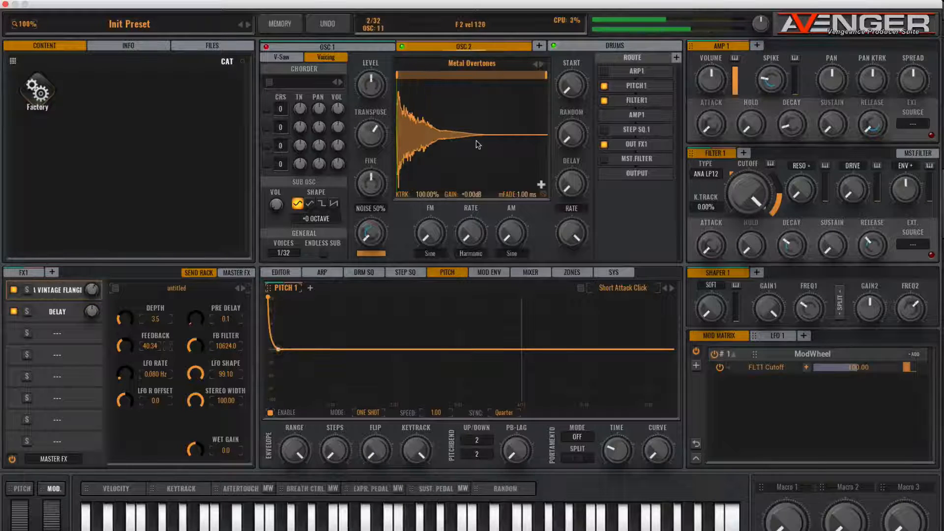
{"action": "mouse_move", "coordinate": [400, 75]}
{"action": "left_mouse_down"}
{"action": "mouse_move", "coordinate": [509, 82]}
{"action": "mouse_move", "coordinate": [397, 77]}
{"action": "left_mouse_up"}
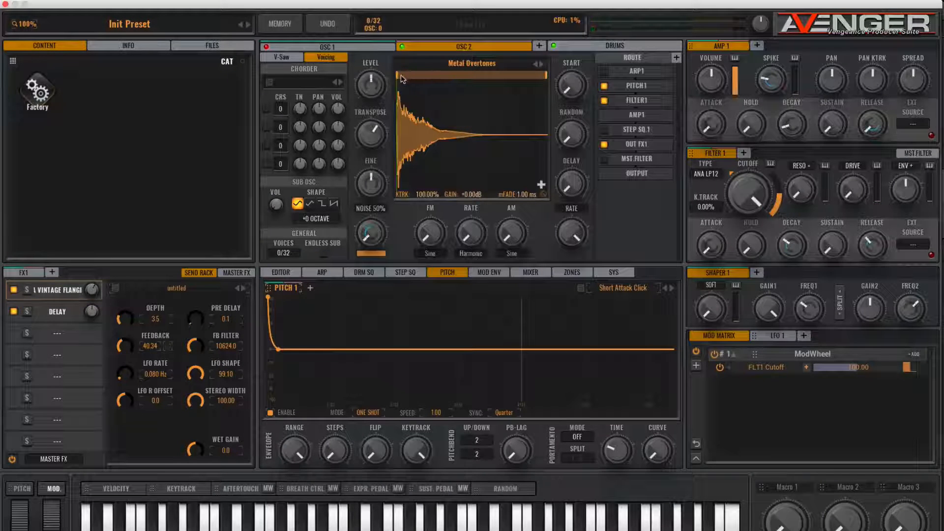
{"action": "left_click_drag", "start_coordinate": [402, 78], "coordinate": [479, 81]}
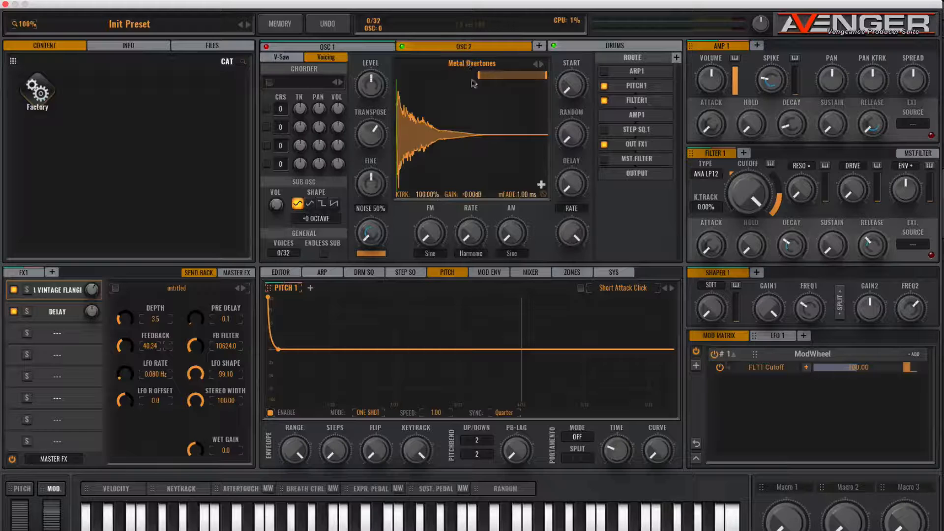
Add a Delay to FX1 with feedback 17.06 and a 1/16 time.
{"action": "left_click", "coordinate": [28, 274]}
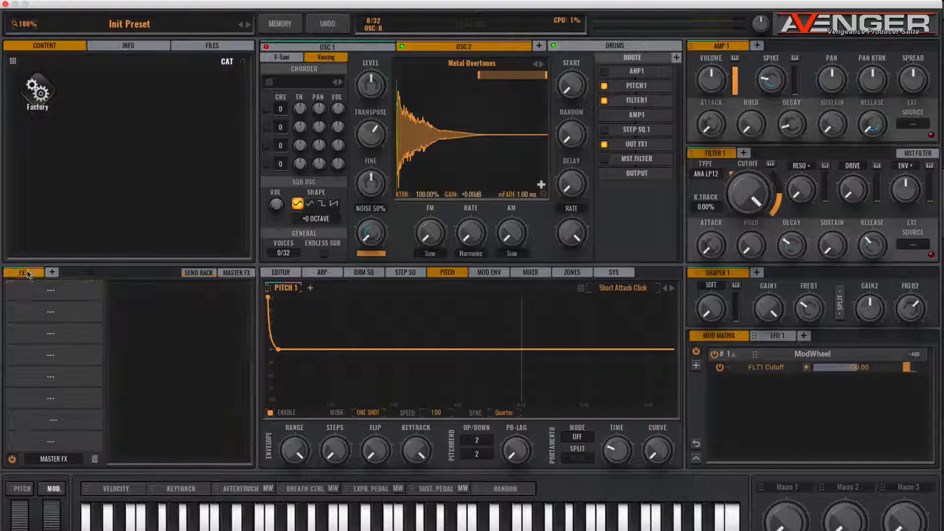
{"action": "left_click", "coordinate": [47, 293]}
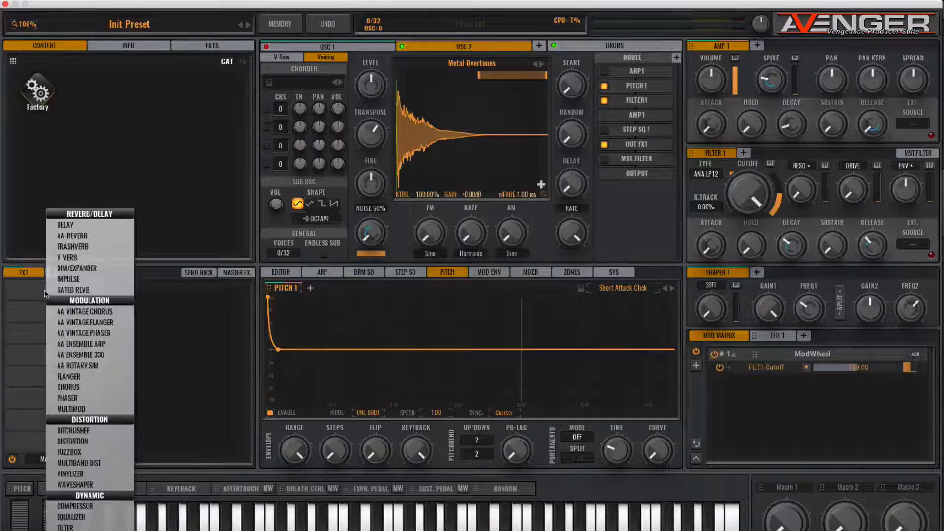
{"action": "left_click", "coordinate": [66, 225]}
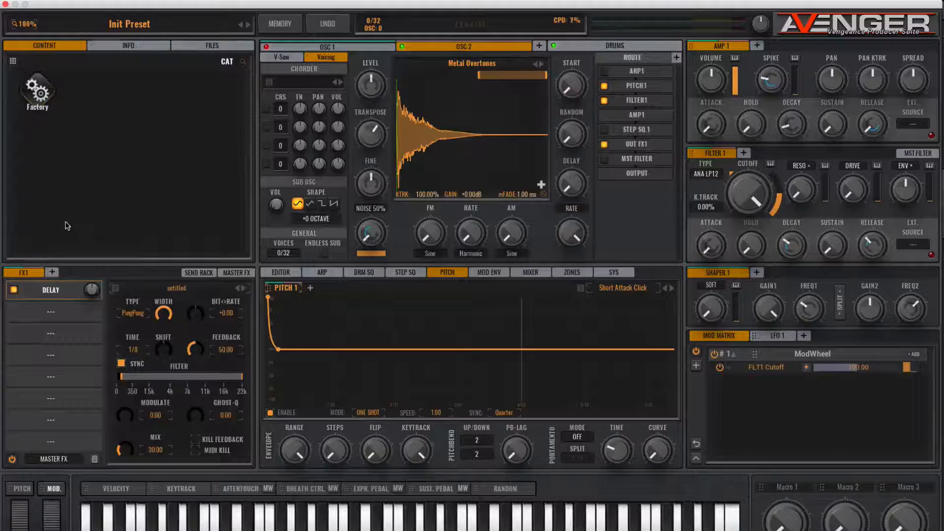
{"action": "left_click_drag", "start_coordinate": [195, 346], "coordinate": [168, 357]}
{"action": "left_click", "coordinate": [133, 351]}
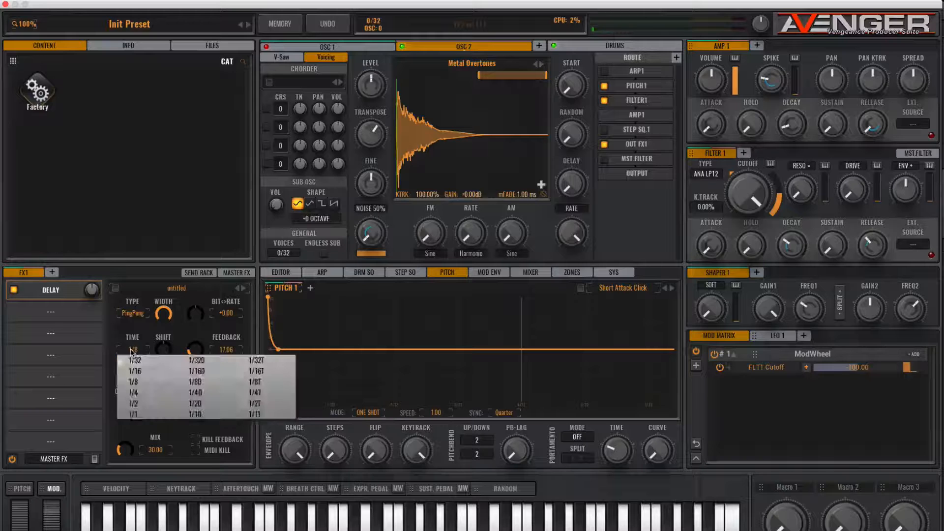
{"action": "left_click", "coordinate": [141, 374]}
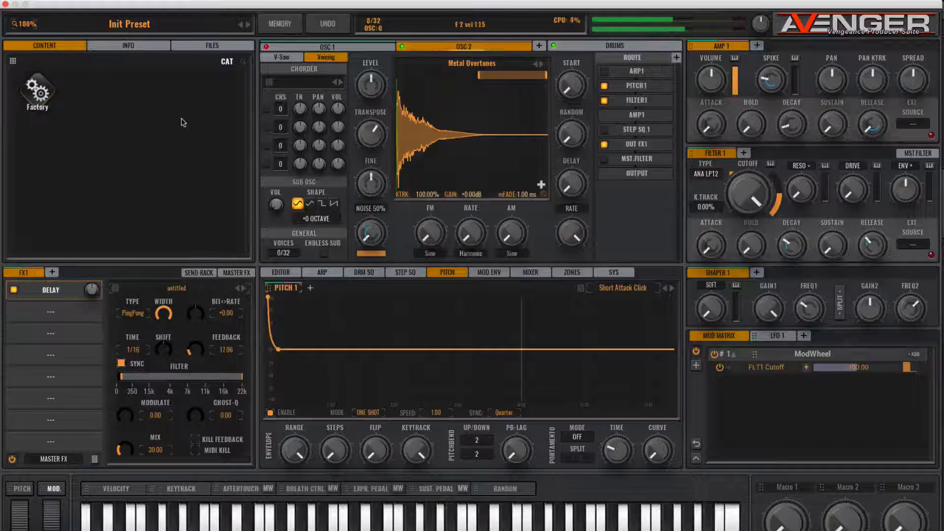
{"action": "mouse_move", "coordinate": [481, 80]}
{"action": "left_mouse_down"}
{"action": "mouse_move", "coordinate": [533, 83]}
{"action": "mouse_move", "coordinate": [431, 80]}
{"action": "mouse_move", "coordinate": [482, 80]}
{"action": "left_mouse_up"}
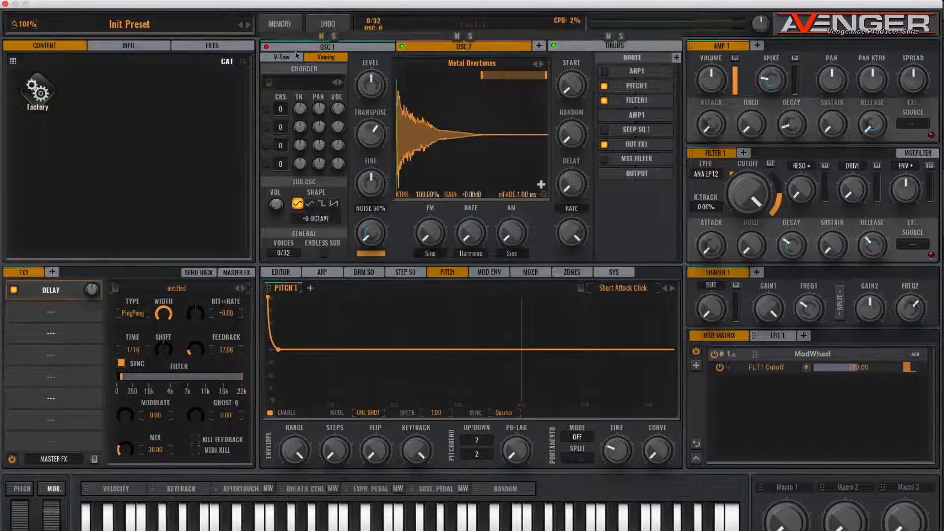
Switch off JunStack3's OUT FX1 routing after checking OSC 2, then show the mixer.
{"action": "left_click", "coordinate": [329, 48]}
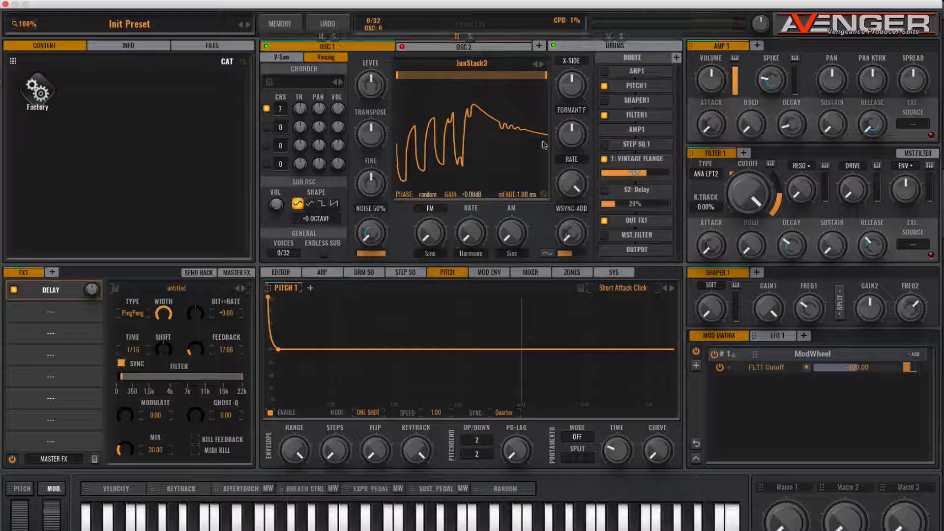
{"action": "left_click", "coordinate": [628, 221]}
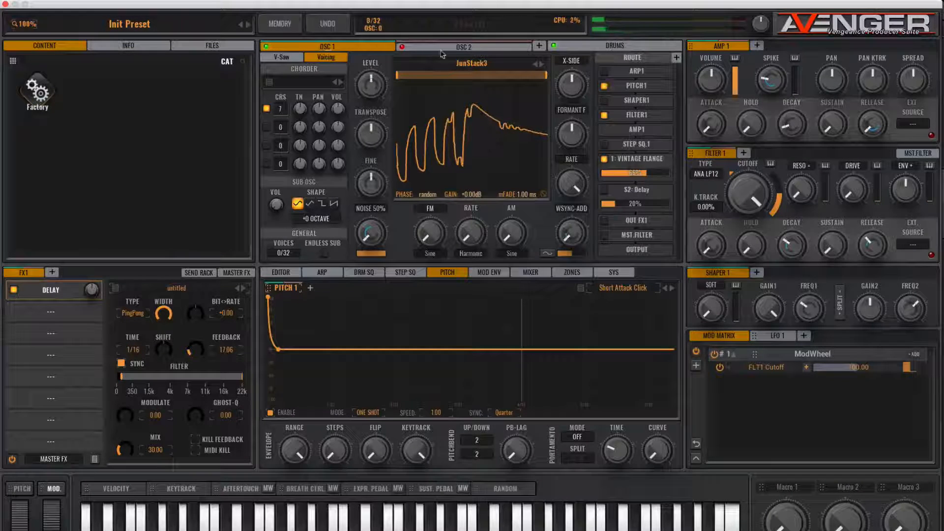
{"action": "left_click", "coordinate": [458, 47]}
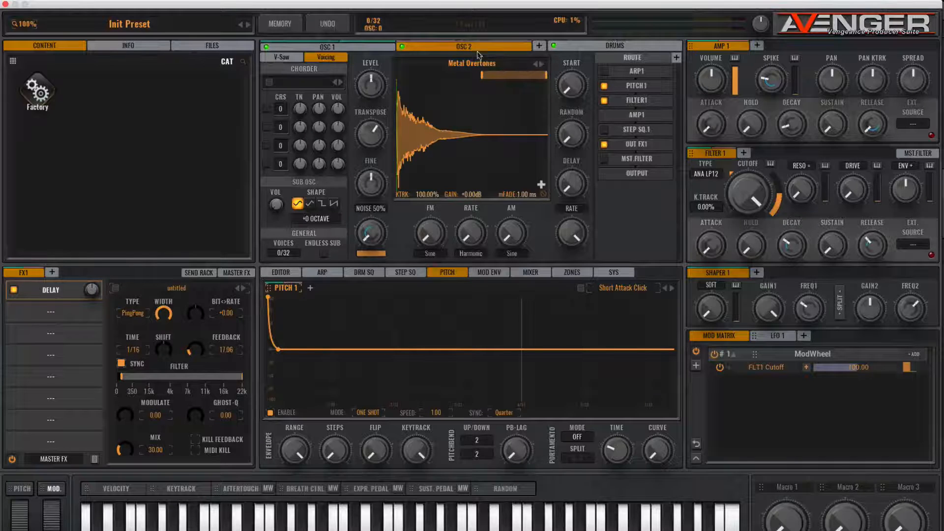
{"action": "left_click", "coordinate": [332, 48]}
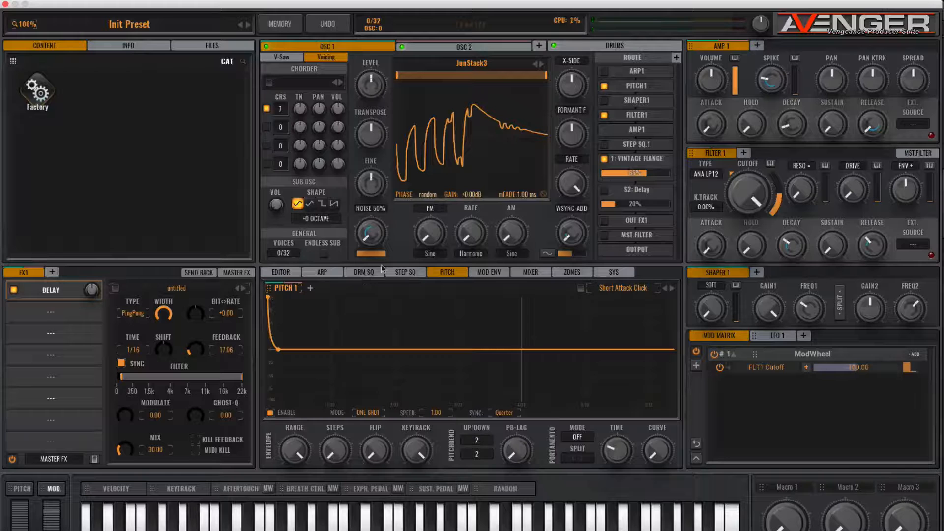
{"action": "left_click", "coordinate": [532, 273]}
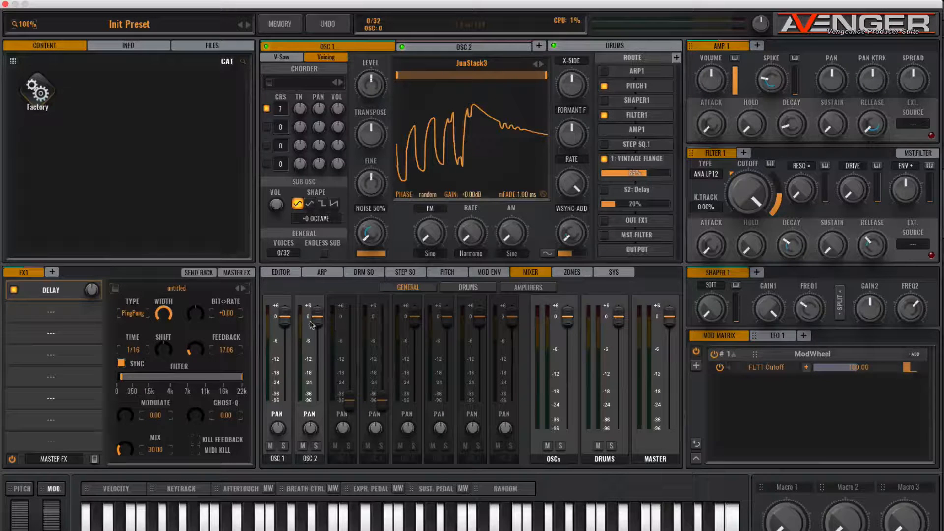
Pull the OSC 2 mixer fader down to roughly -6 dB, below OSC 1.
{"action": "left_click_drag", "start_coordinate": [318, 317], "coordinate": [319, 352]}
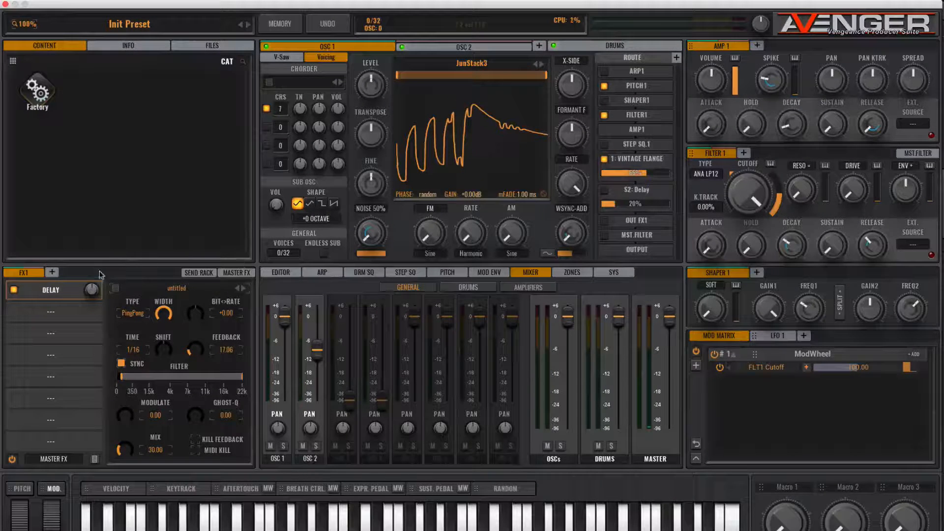
In the master Equalizer, boost band 1 to 6.7 dB gain at 257.2 Hz.
{"action": "left_click", "coordinate": [232, 274]}
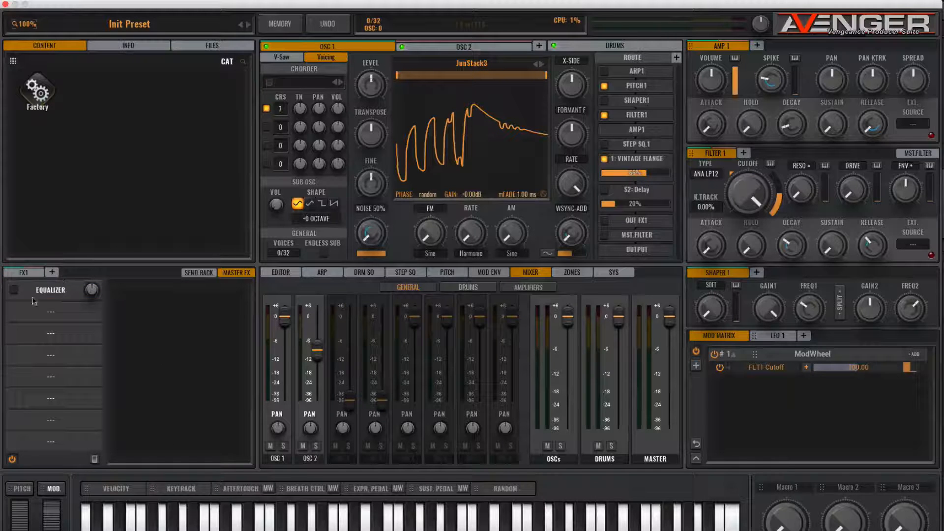
{"action": "left_click", "coordinate": [47, 290]}
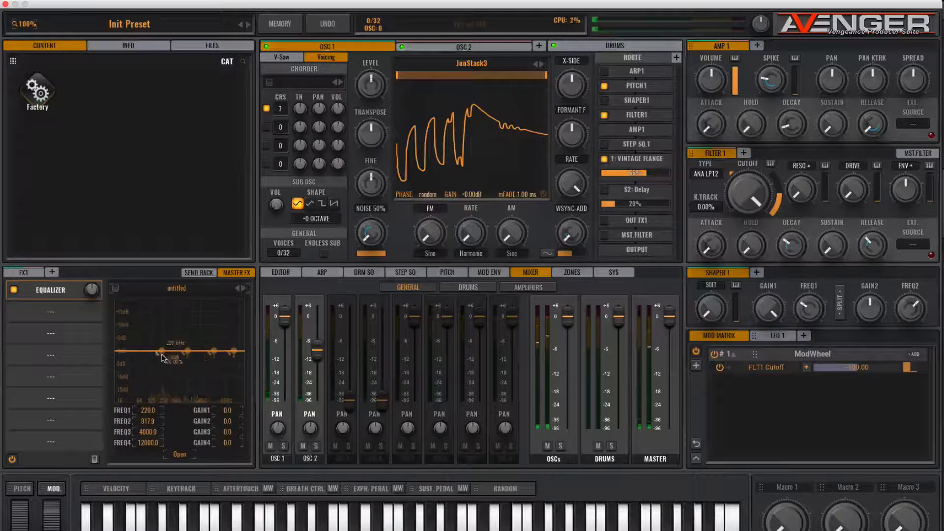
{"action": "left_click_drag", "start_coordinate": [159, 353], "coordinate": [172, 319]}
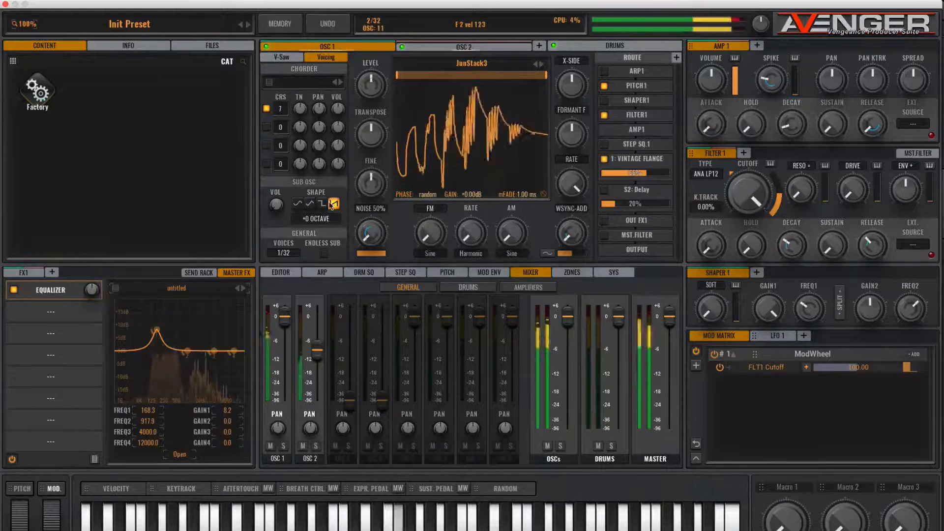
{"action": "left_click_drag", "start_coordinate": [150, 334], "coordinate": [165, 327]}
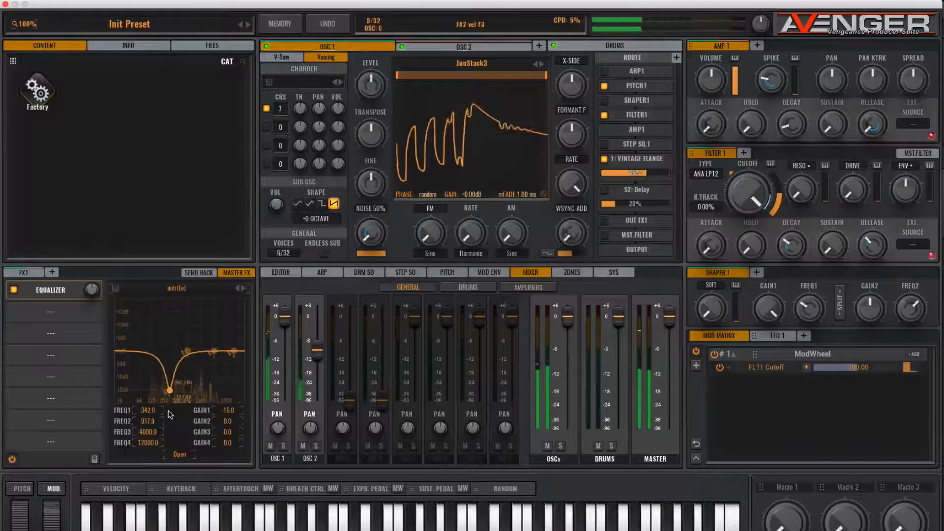
{"action": "left_click_drag", "start_coordinate": [168, 410], "coordinate": [149, 413]}
{"action": "mouse_move", "coordinate": [168, 320]}
{"action": "left_mouse_down"}
{"action": "mouse_move", "coordinate": [159, 320]}
{"action": "mouse_move", "coordinate": [171, 332]}
{"action": "mouse_move", "coordinate": [164, 337]}
{"action": "left_mouse_up"}
Add a master Compressor with ratio raised to 1:6.93 and a lowered threshold.
{"action": "left_click", "coordinate": [50, 312]}
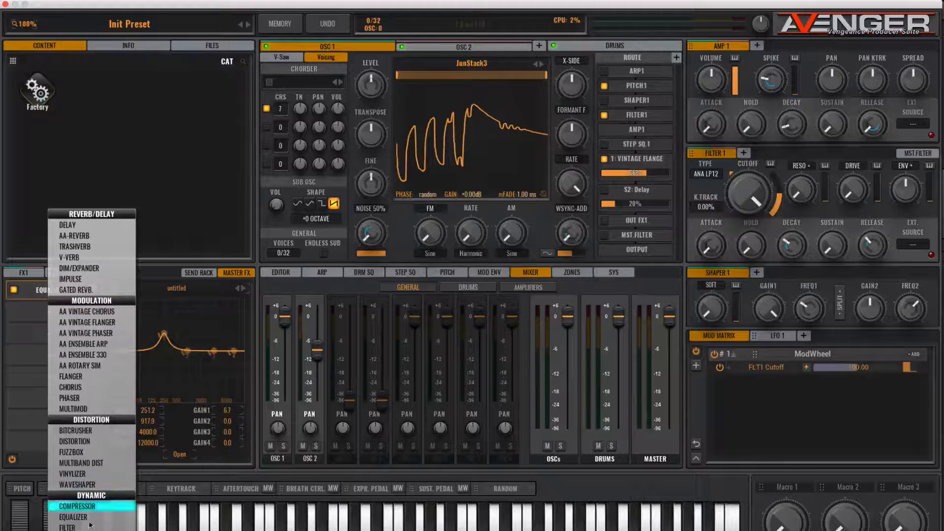
{"action": "left_click", "coordinate": [90, 506]}
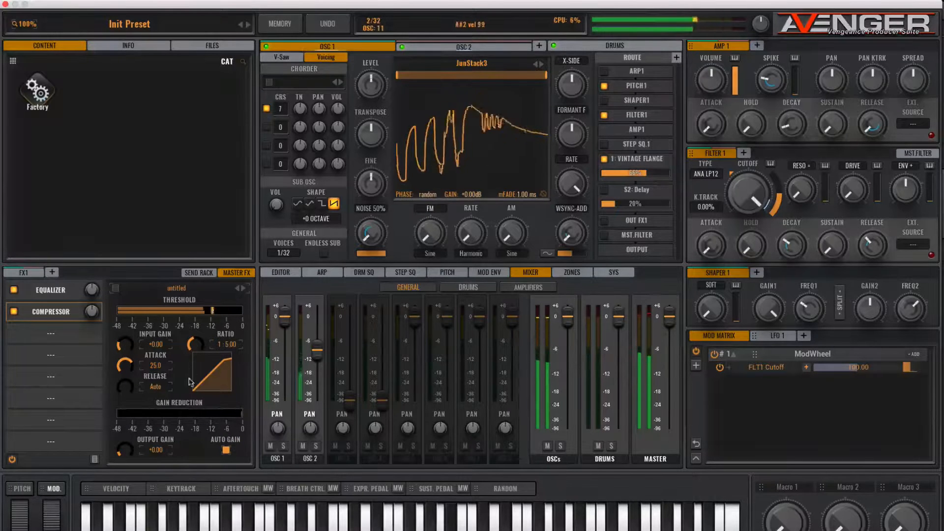
{"action": "left_click_drag", "start_coordinate": [196, 344], "coordinate": [198, 321]}
{"action": "left_click", "coordinate": [206, 311]}
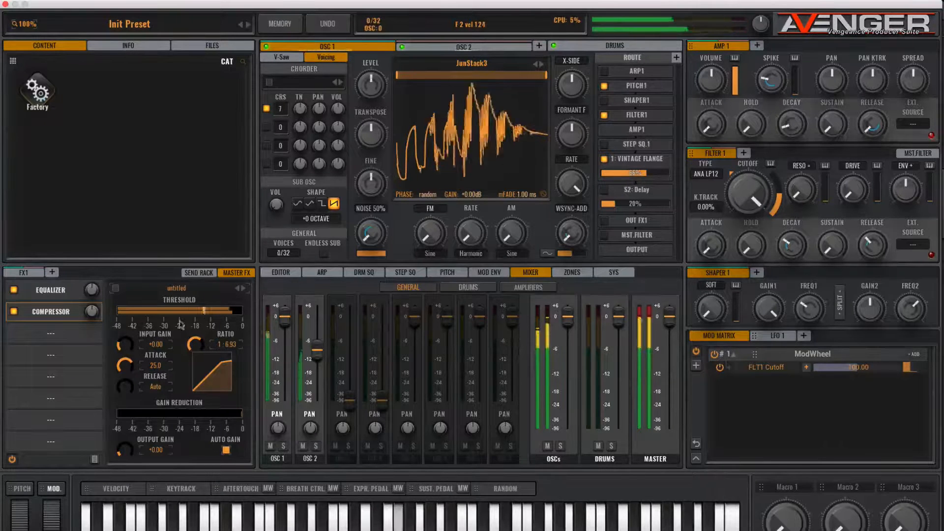
Add a master Limiter with input gain raised to +1.84.
{"action": "left_click", "coordinate": [48, 336]}
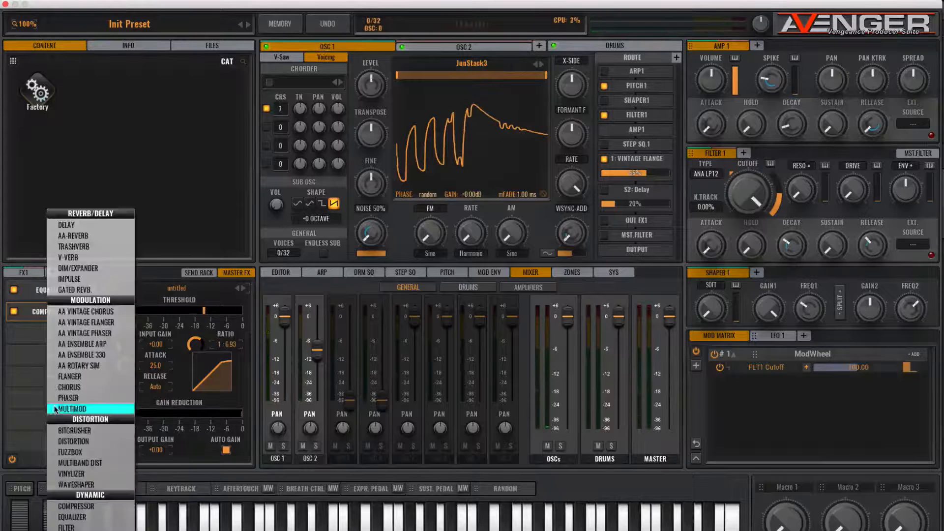
{"action": "left_click", "coordinate": [69, 514]}
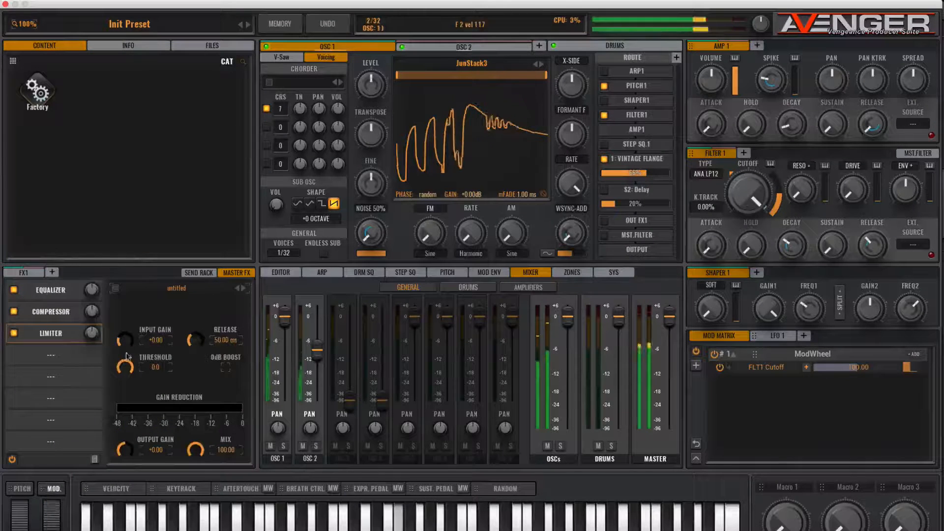
{"action": "mouse_move", "coordinate": [123, 339]}
{"action": "left_mouse_down"}
{"action": "mouse_move", "coordinate": [123, 329]}
{"action": "mouse_move", "coordinate": [124, 339]}
{"action": "left_mouse_up"}
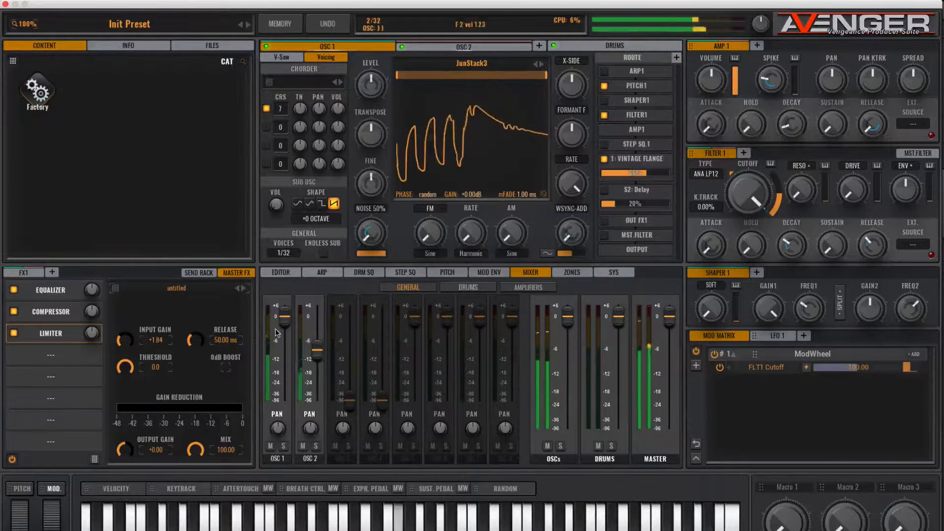
Review the FX1 inserts and send rack, then return to the master FX chain.
{"action": "left_click", "coordinate": [24, 273]}
{"action": "left_click", "coordinate": [201, 273]}
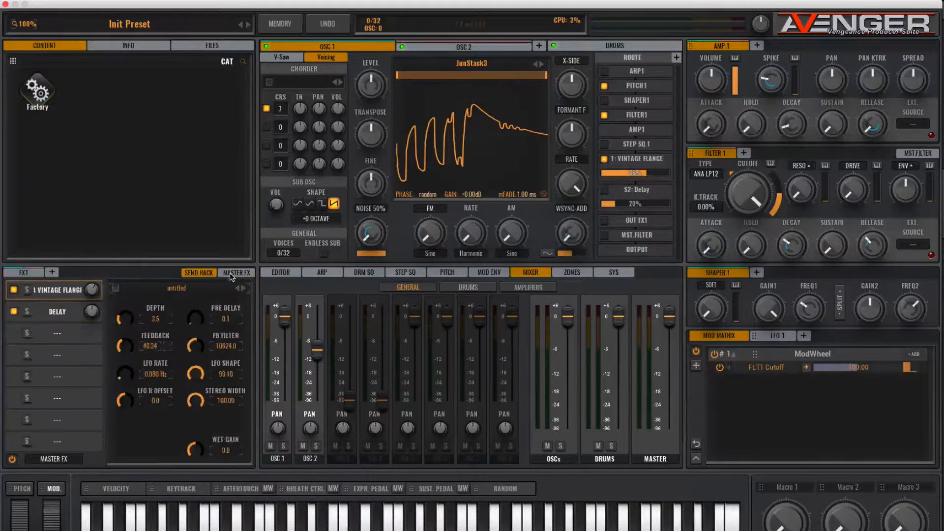
{"action": "left_click", "coordinate": [231, 274]}
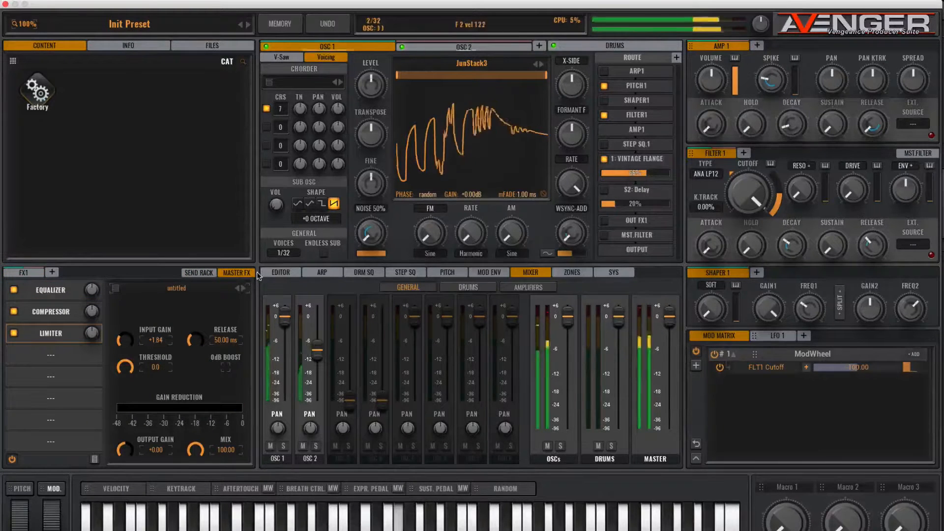